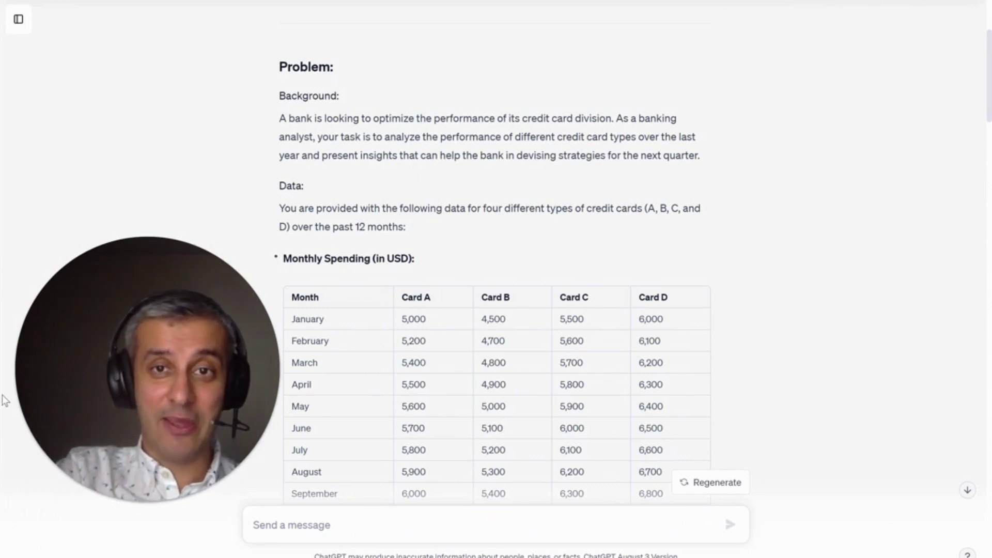
- Scroll through the credit card spending table, Tasks and Deliverables to the 'Solve this' message
{"action": "mouse_move", "coordinate": [155, 309]}
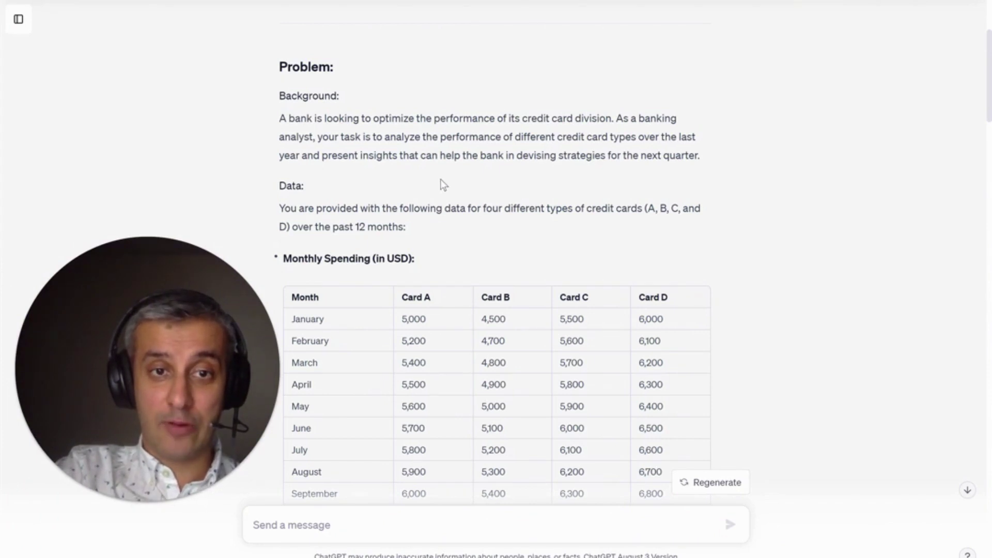
{"action": "scroll", "coordinate": [441, 178], "scroll_direction": "down", "scroll_amount": 1}
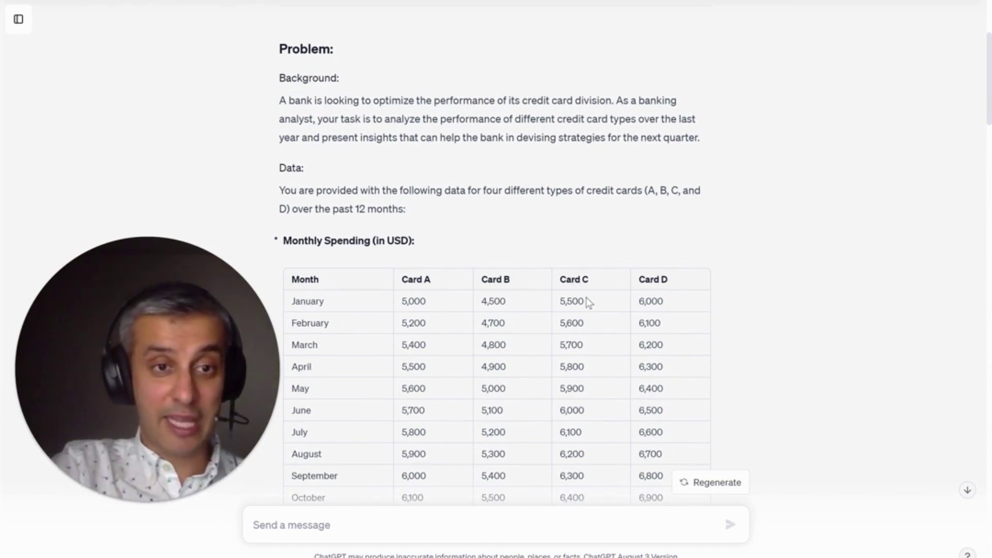
{"action": "scroll", "coordinate": [588, 303], "scroll_direction": "down", "scroll_amount": 1}
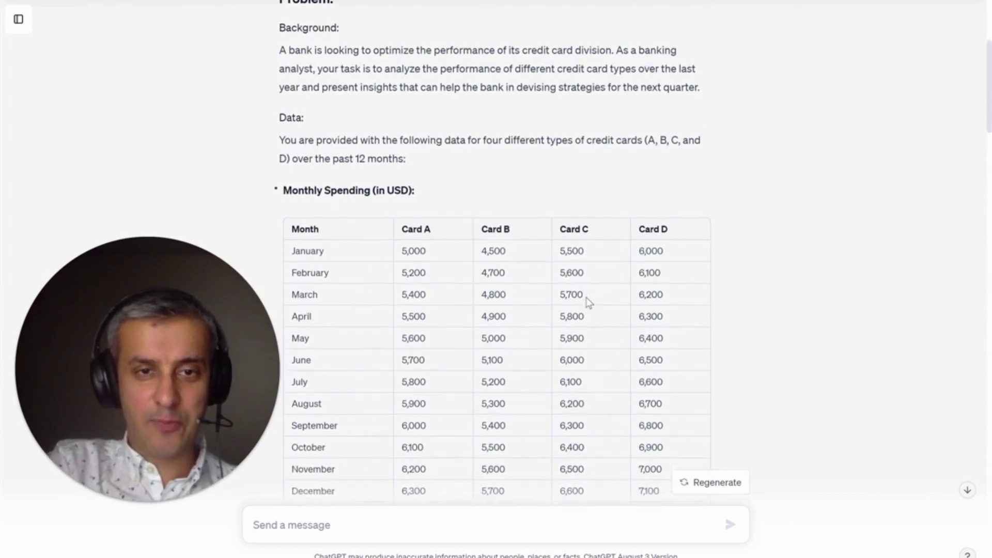
{"action": "scroll", "coordinate": [587, 302], "scroll_direction": "down", "scroll_amount": 1}
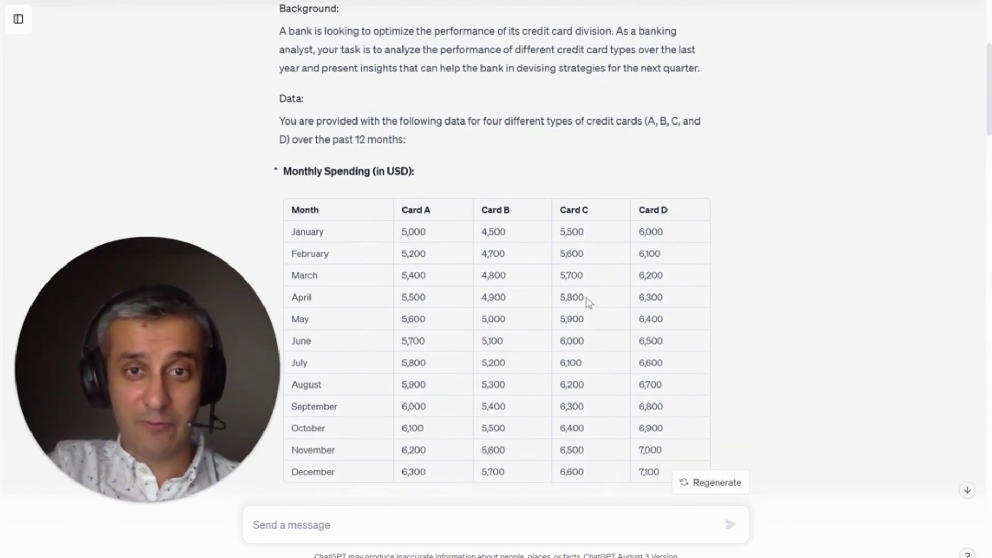
{"action": "scroll", "coordinate": [587, 303], "scroll_direction": "down", "scroll_amount": 1}
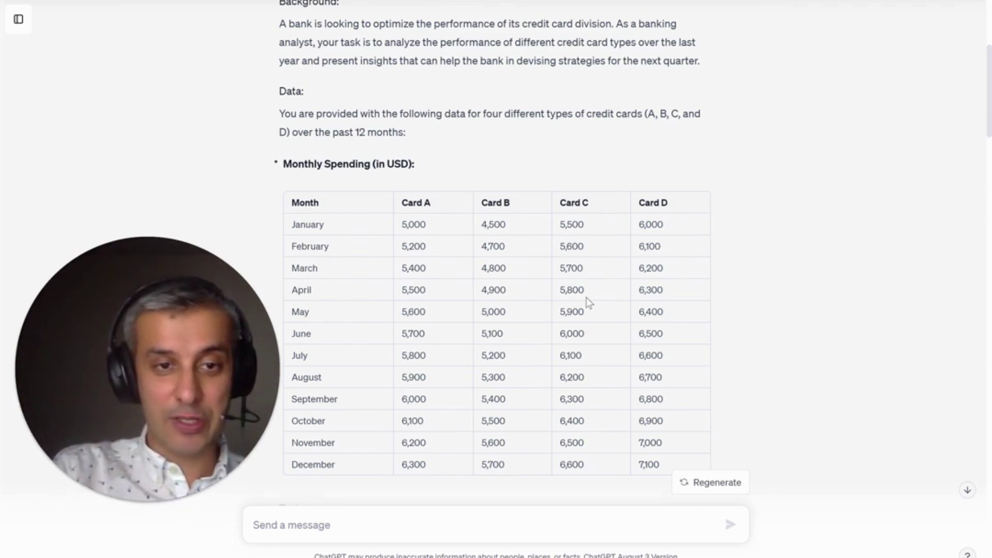
{"action": "scroll", "coordinate": [652, 217], "scroll_direction": "down", "scroll_amount": 2}
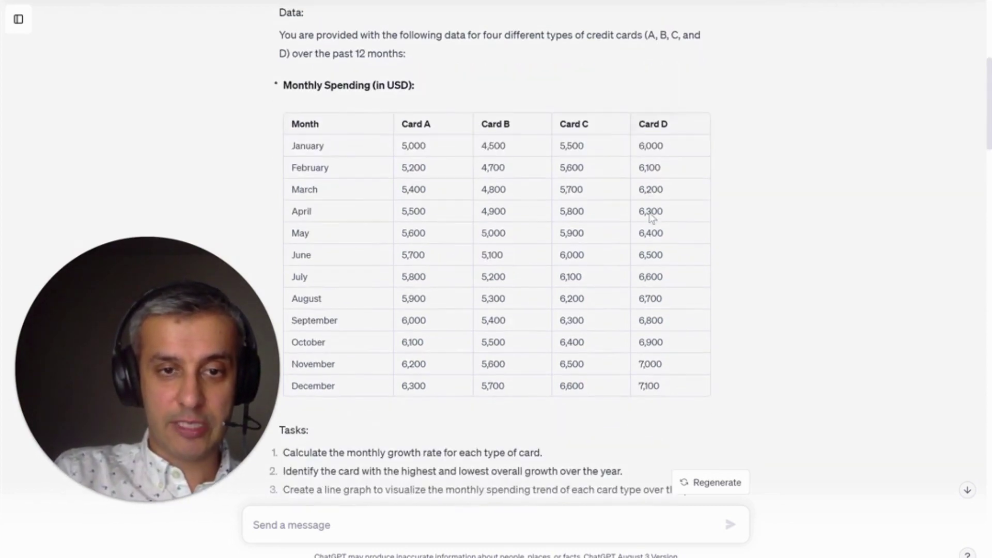
{"action": "scroll", "coordinate": [652, 217], "scroll_direction": "down", "scroll_amount": 1}
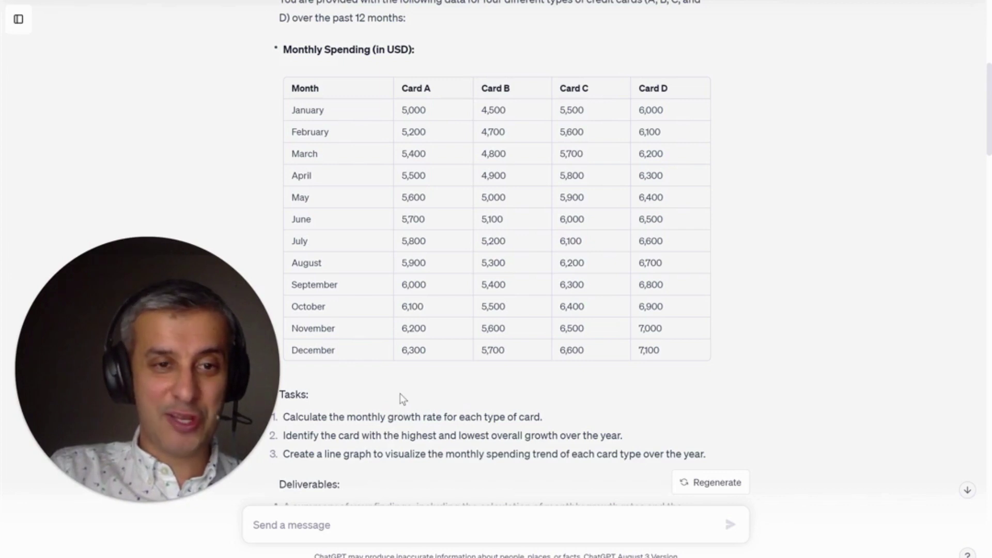
{"action": "scroll", "coordinate": [400, 394], "scroll_direction": "down", "scroll_amount": 1}
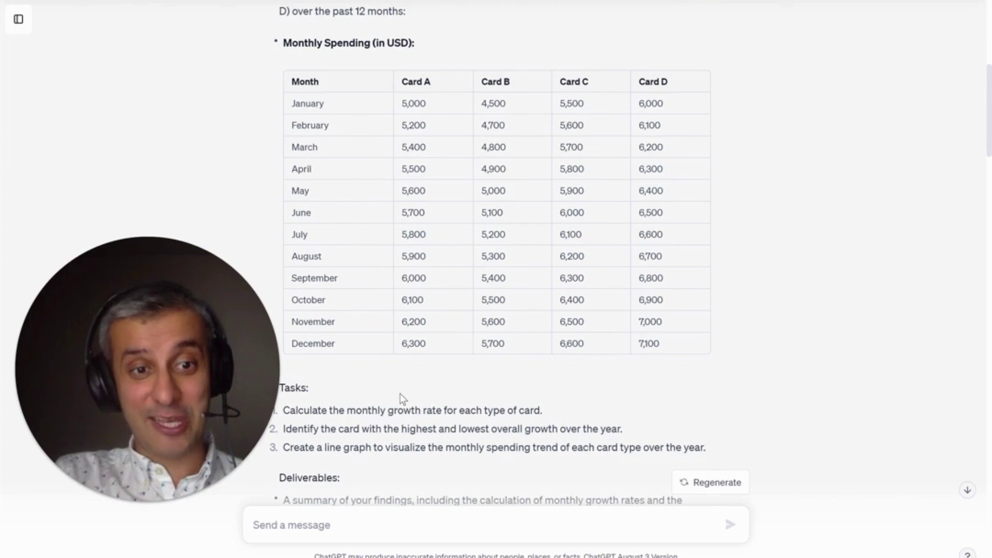
{"action": "scroll", "coordinate": [400, 394], "scroll_direction": "down", "scroll_amount": 3}
{"action": "scroll", "coordinate": [402, 398], "scroll_direction": "down", "scroll_amount": 9}
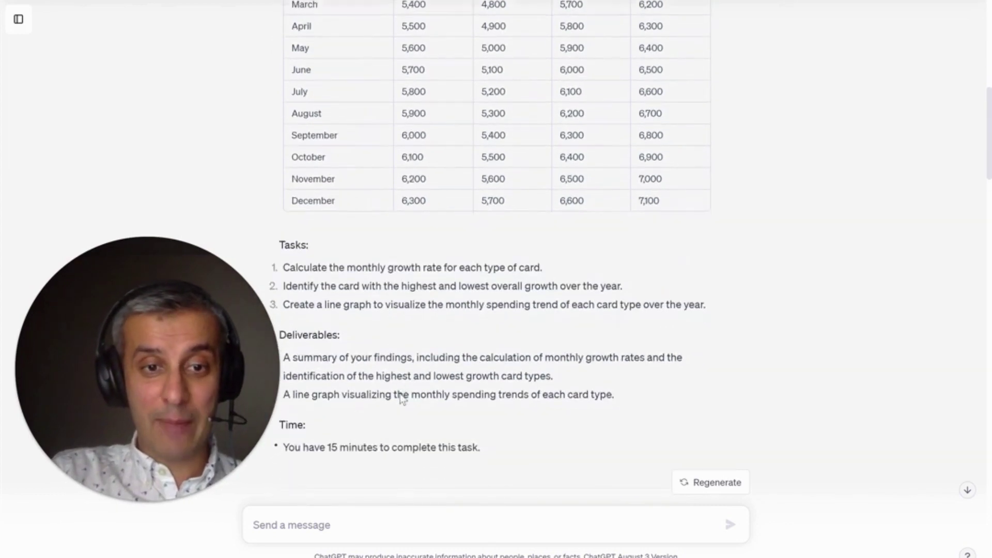
- Scroll through the step-by-step growth-rate solution to the start of the matplotlib script reply
{"action": "scroll", "coordinate": [402, 398], "scroll_direction": "down", "scroll_amount": 2}
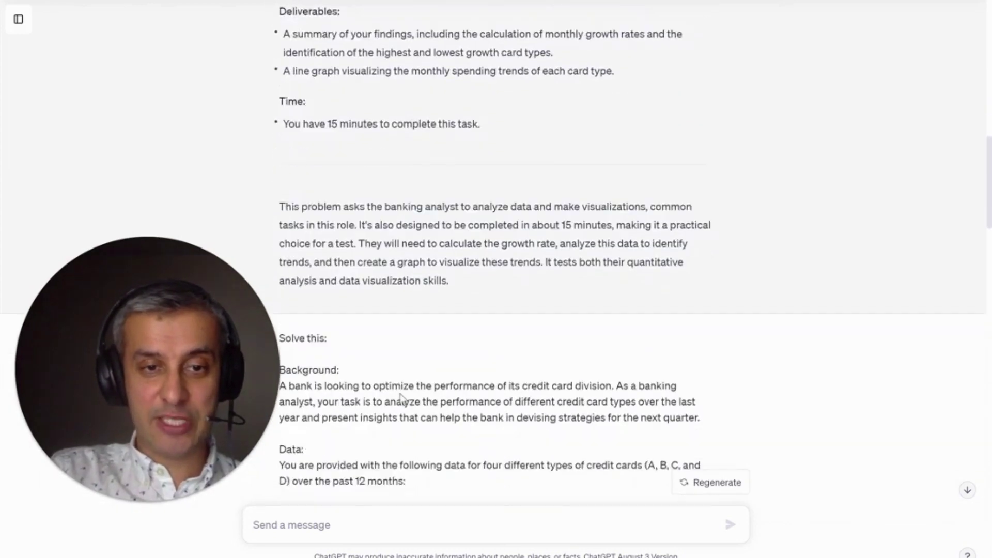
{"action": "scroll", "coordinate": [402, 398], "scroll_direction": "down", "scroll_amount": 3}
{"action": "scroll", "coordinate": [402, 398], "scroll_direction": "down", "scroll_amount": 3}
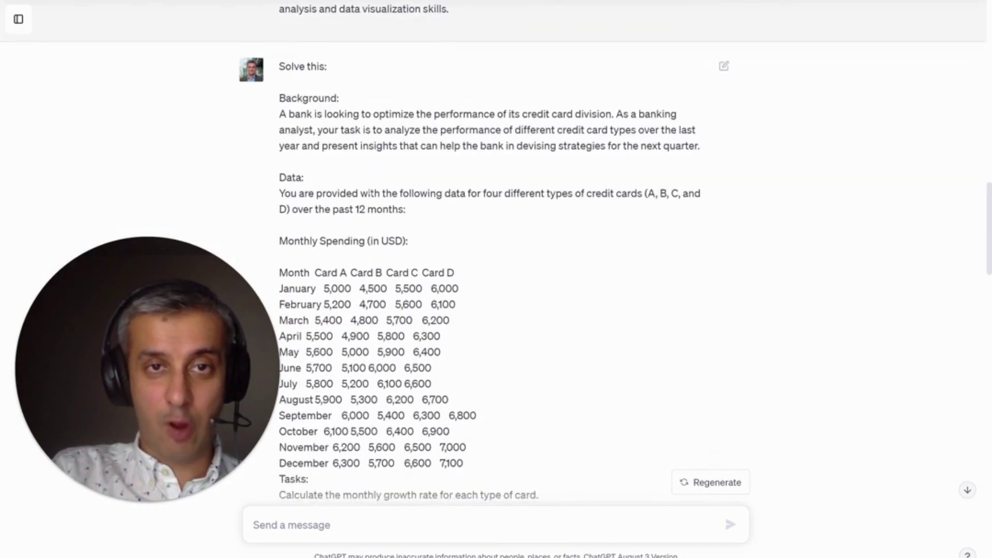
{"action": "scroll", "coordinate": [496, 258], "scroll_direction": "down", "scroll_amount": 7}
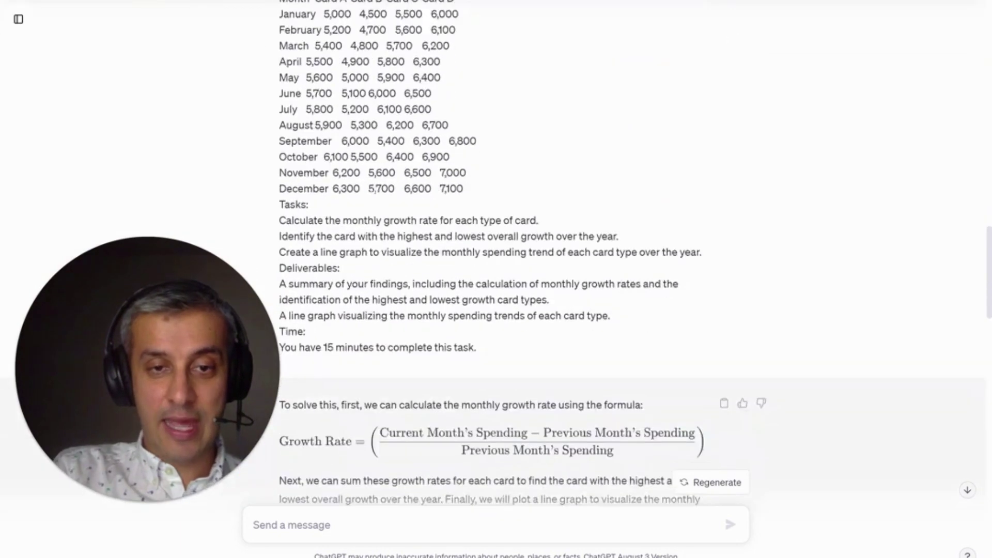
{"action": "scroll", "coordinate": [389, 207], "scroll_direction": "down", "scroll_amount": 3}
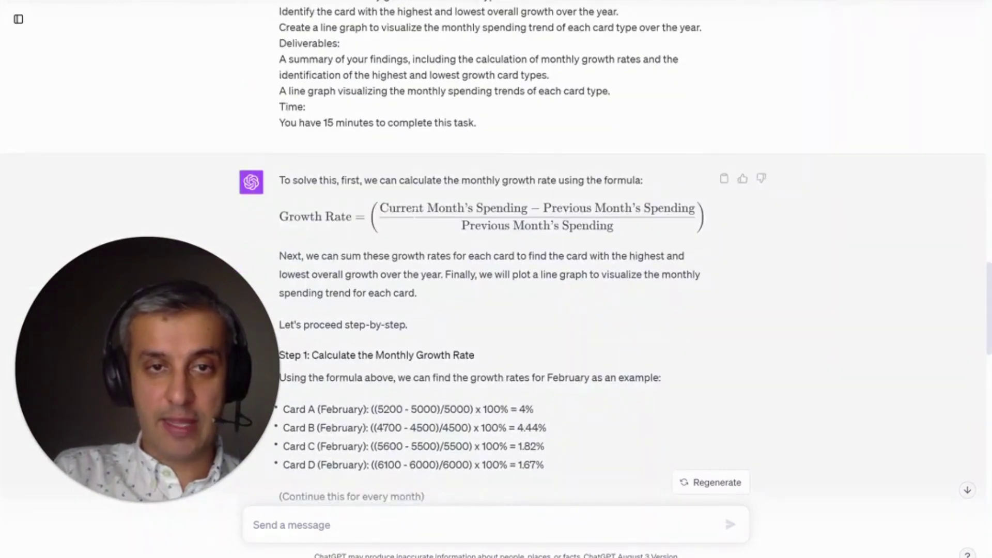
{"action": "scroll", "coordinate": [414, 208], "scroll_direction": "down", "scroll_amount": 1}
{"action": "scroll", "coordinate": [415, 216], "scroll_direction": "down", "scroll_amount": 1}
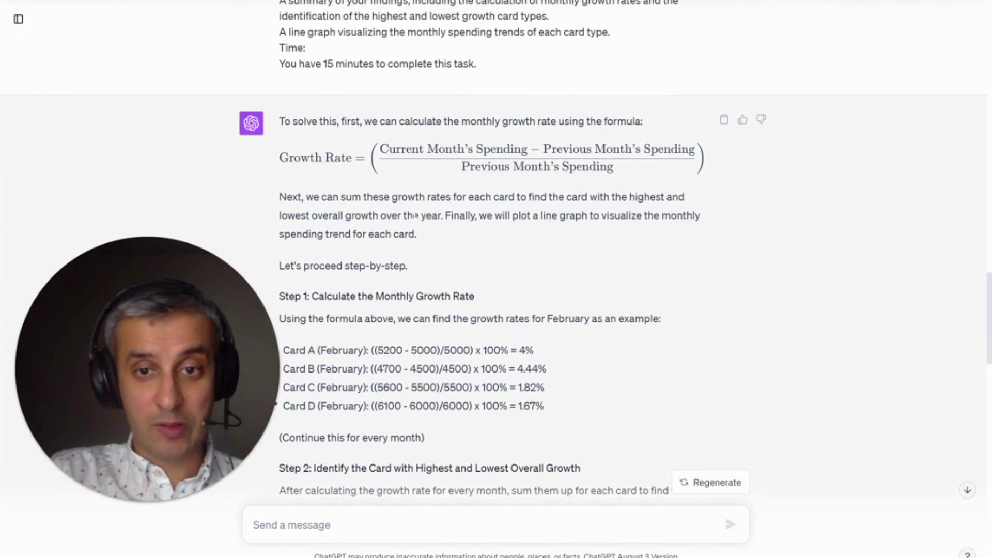
{"action": "scroll", "coordinate": [415, 216], "scroll_direction": "down", "scroll_amount": 5}
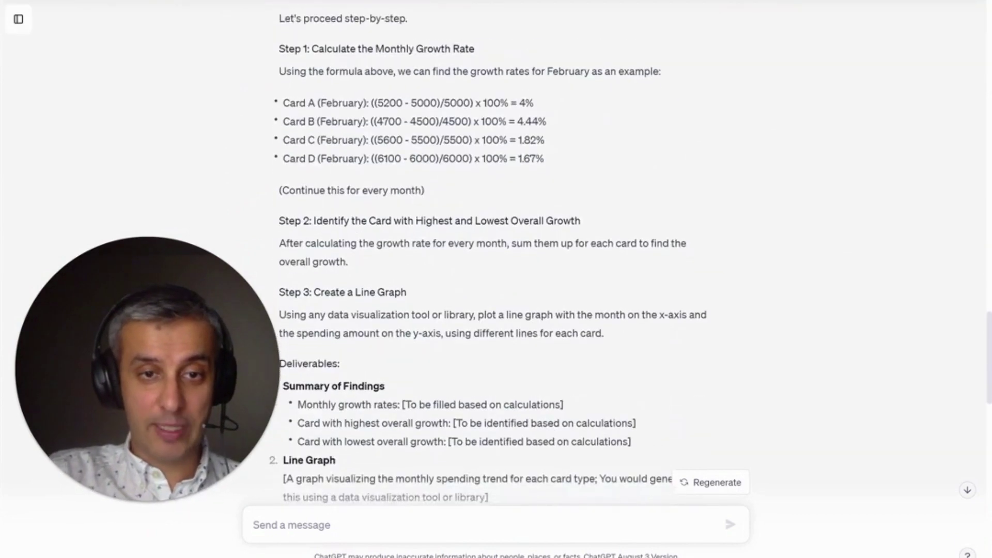
{"action": "scroll", "coordinate": [413, 214], "scroll_direction": "down", "scroll_amount": 5}
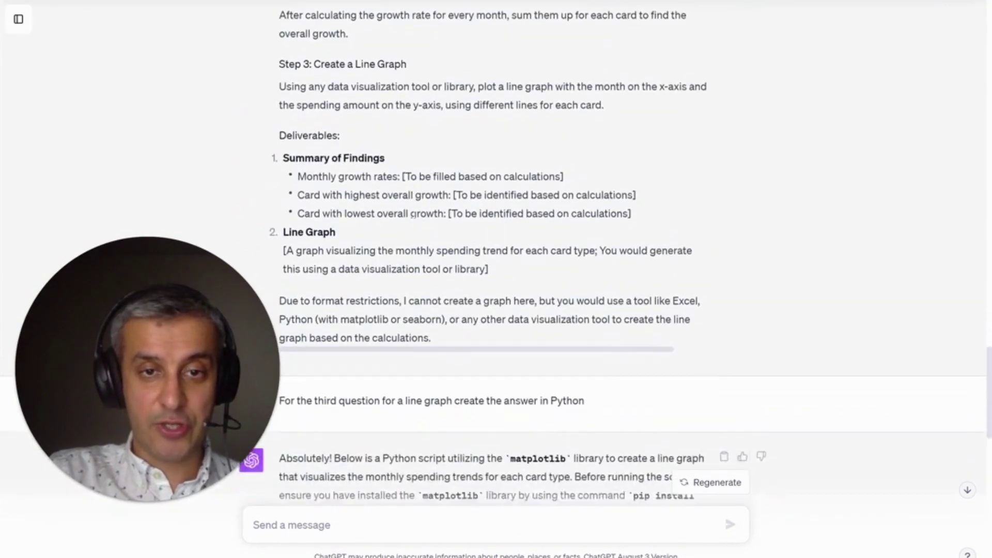
{"action": "scroll", "coordinate": [414, 214], "scroll_direction": "down", "scroll_amount": 3}
{"action": "scroll", "coordinate": [413, 214], "scroll_direction": "up", "scroll_amount": 2}
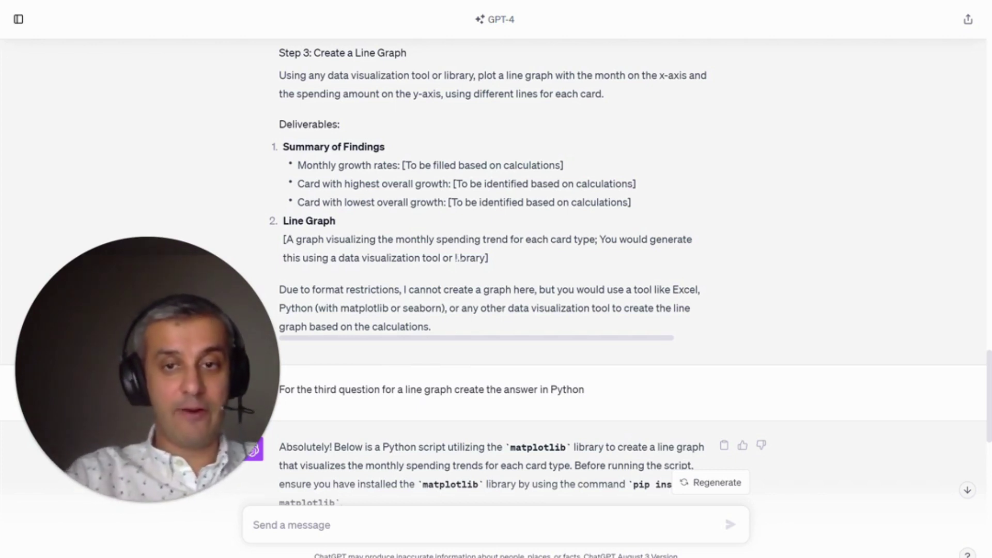
- Scroll past the matplotlib code block to the 'Monthly Spending Trend (2022)' chart for Cards A–D
{"action": "scroll", "coordinate": [499, 278], "scroll_direction": "down", "scroll_amount": 3}
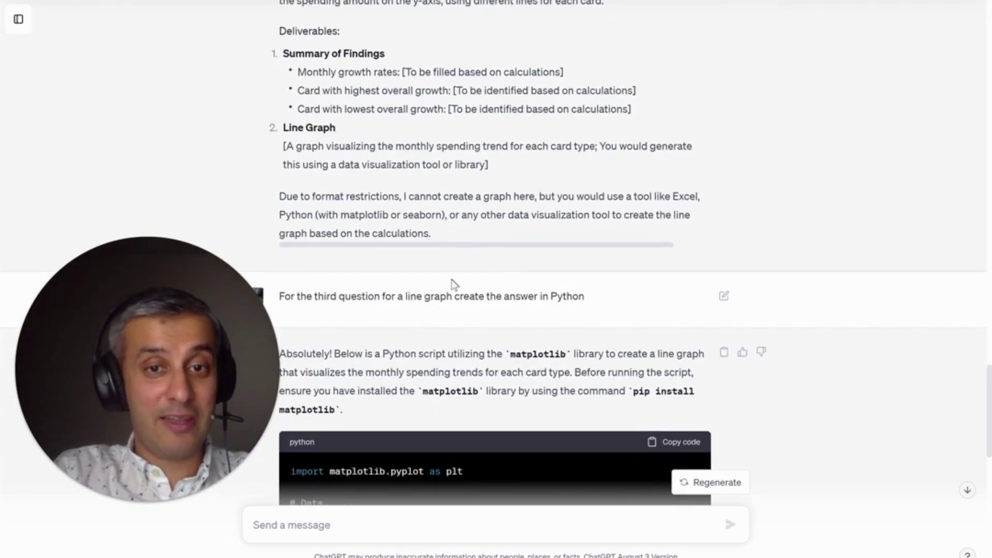
{"action": "scroll", "coordinate": [472, 290], "scroll_direction": "down", "scroll_amount": 1}
{"action": "scroll", "coordinate": [471, 290], "scroll_direction": "down", "scroll_amount": 2}
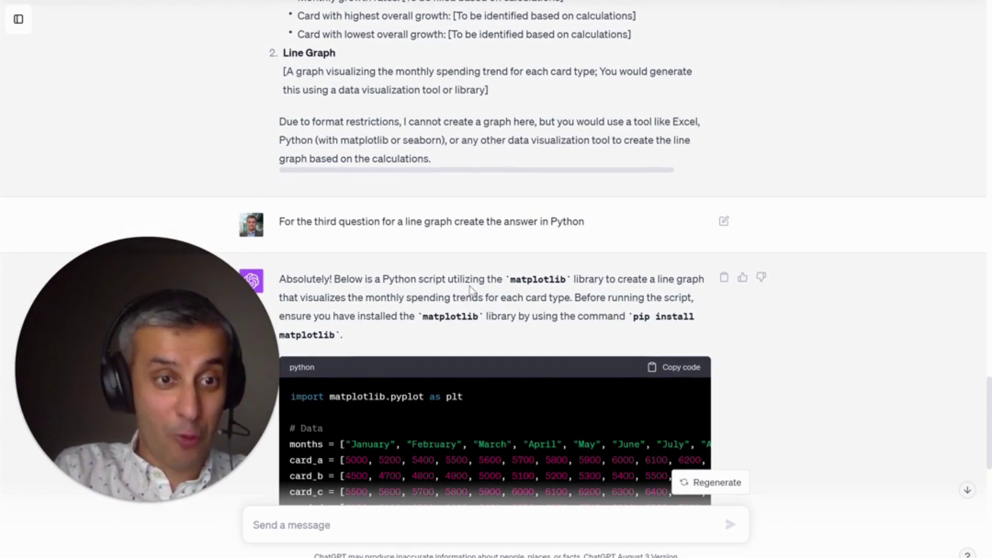
{"action": "scroll", "coordinate": [471, 290], "scroll_direction": "down", "scroll_amount": 2}
{"action": "scroll", "coordinate": [470, 288], "scroll_direction": "down", "scroll_amount": 5}
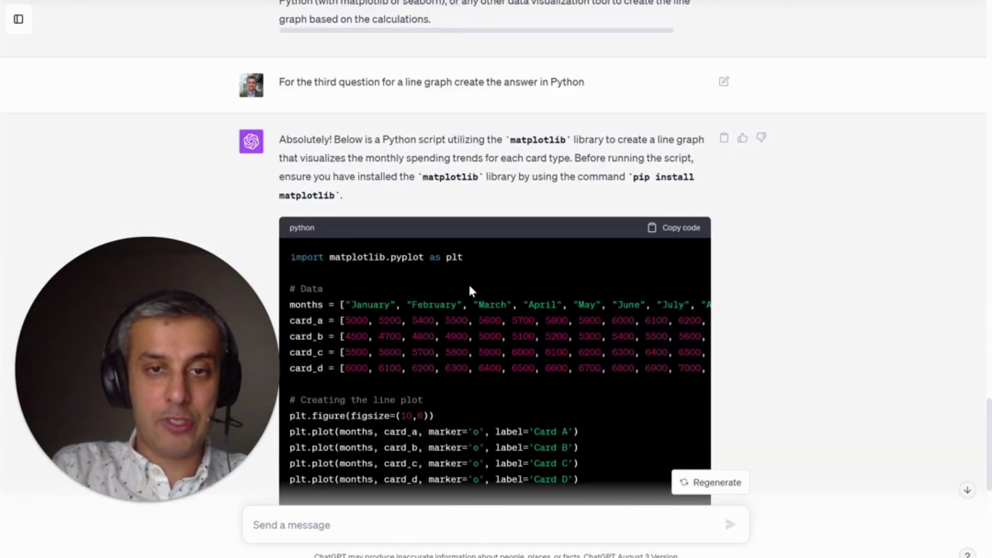
{"action": "scroll", "coordinate": [470, 289], "scroll_direction": "down", "scroll_amount": 2}
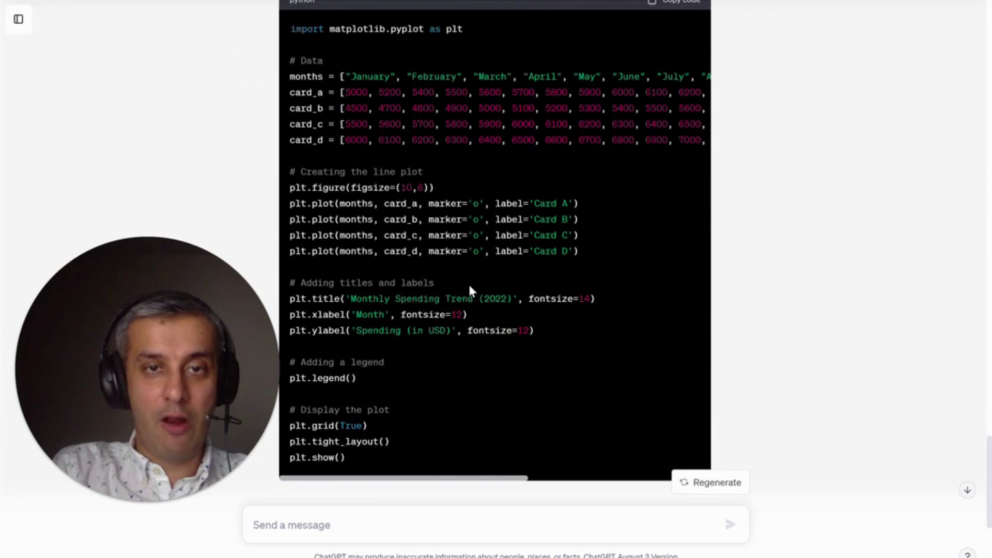
{"action": "scroll", "coordinate": [471, 289], "scroll_direction": "down", "scroll_amount": 3}
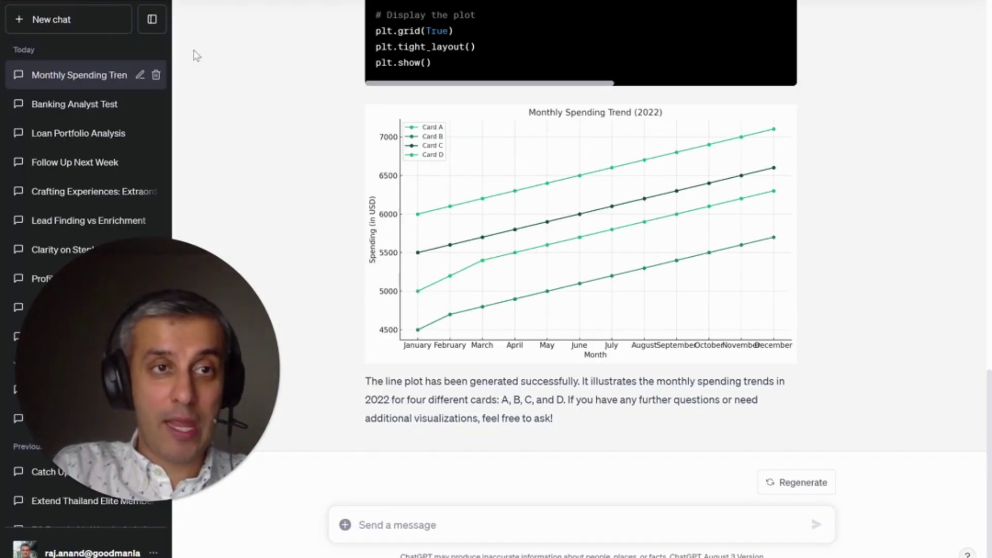
- Close the chat history sidebar and scroll up to the 'run this Python code' message
{"action": "left_click", "coordinate": [151, 20]}
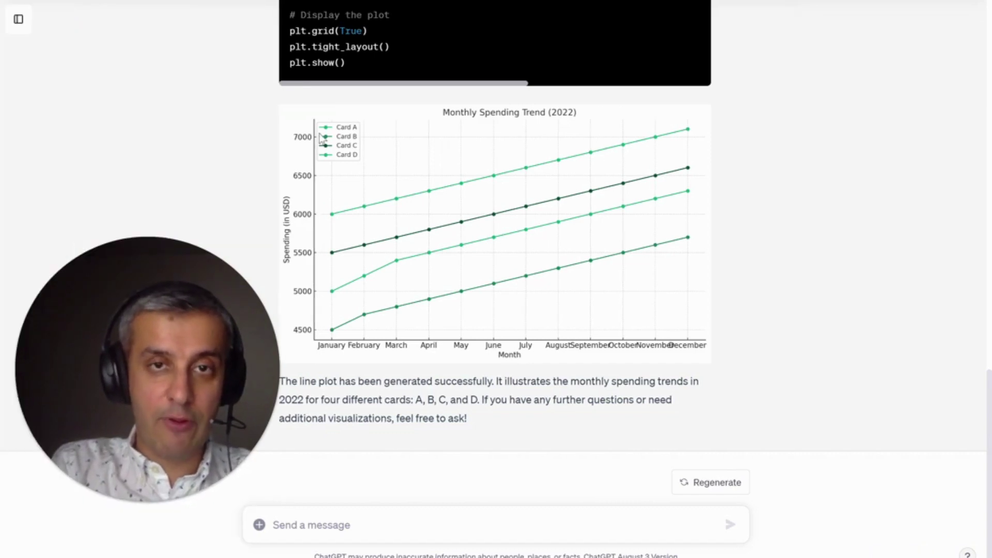
{"action": "scroll", "coordinate": [321, 137], "scroll_direction": "up", "scroll_amount": 20}
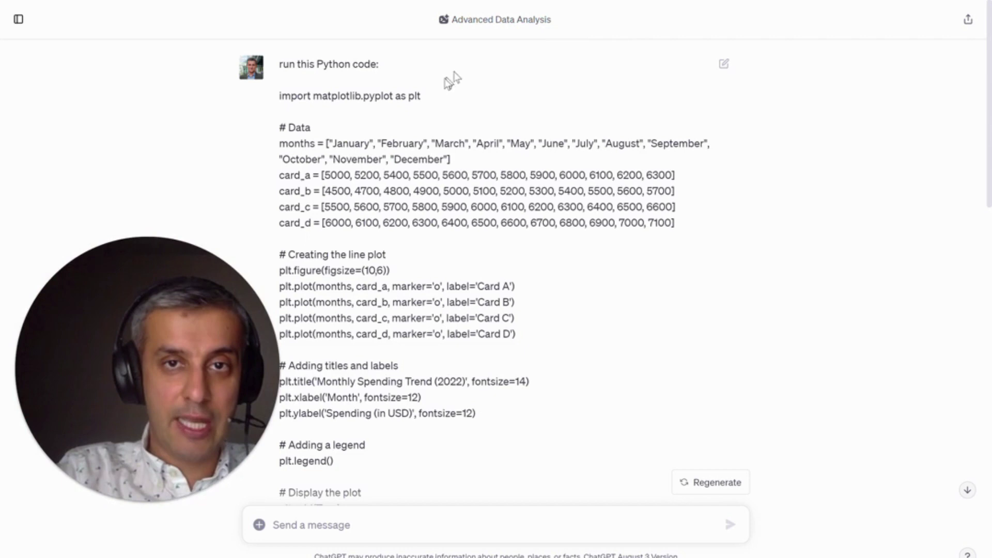
- Scroll past the 'Finished working' code block to the rendered 'Monthly Spending Trend (2022)' plot
{"action": "scroll", "coordinate": [432, 109], "scroll_direction": "down", "scroll_amount": 2}
{"action": "scroll", "coordinate": [432, 107], "scroll_direction": "down", "scroll_amount": 4}
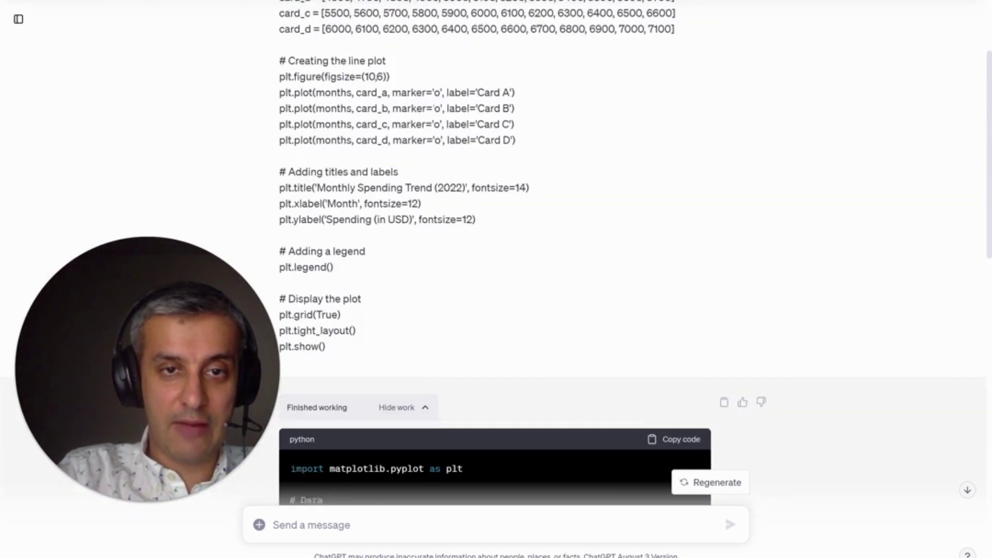
{"action": "scroll", "coordinate": [434, 109], "scroll_direction": "down", "scroll_amount": 1}
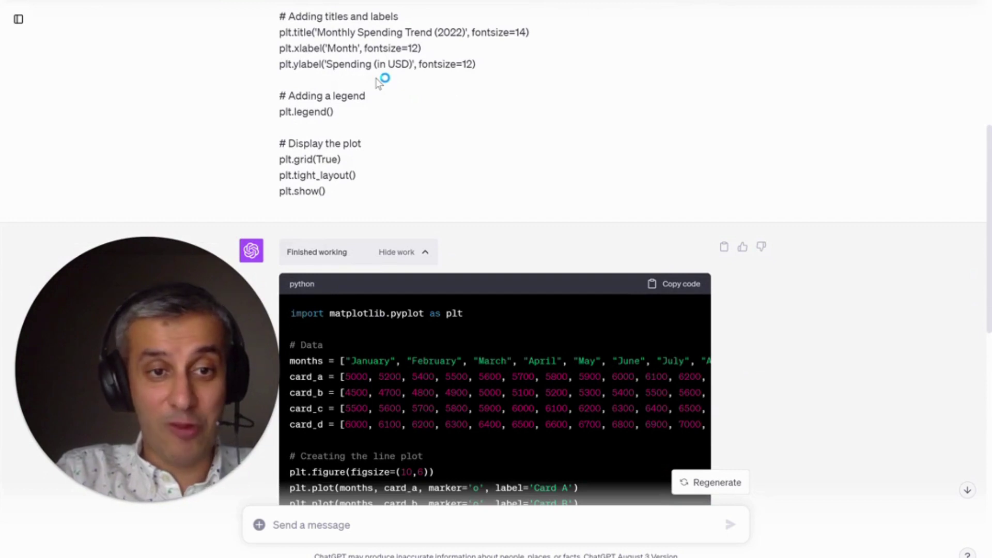
{"action": "scroll", "coordinate": [386, 110], "scroll_direction": "down", "scroll_amount": 3}
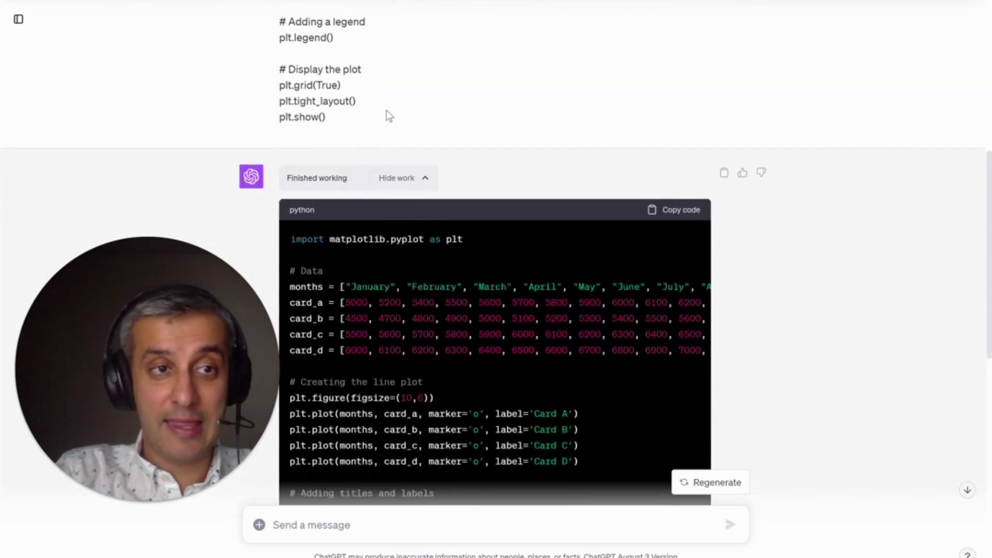
{"action": "scroll", "coordinate": [404, 179], "scroll_direction": "down", "scroll_amount": 3}
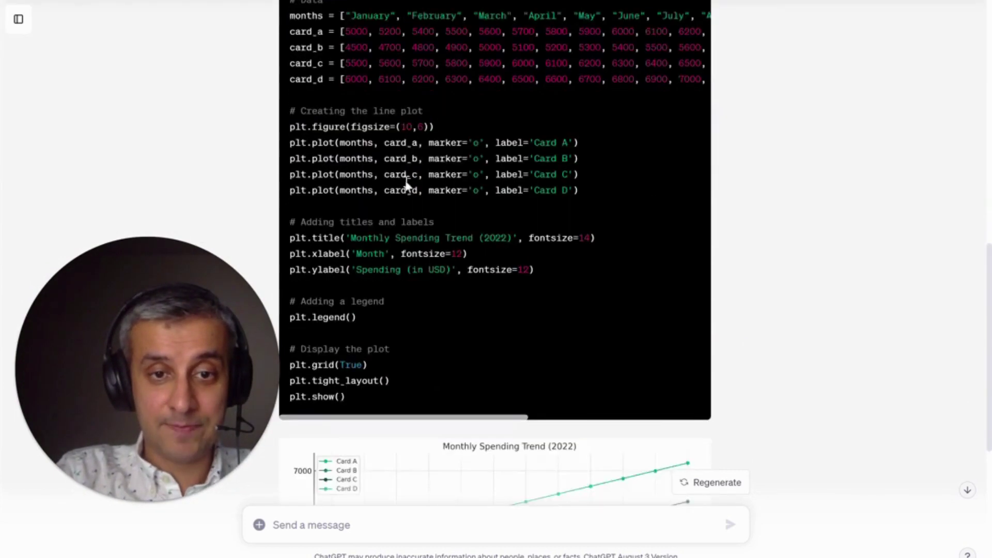
{"action": "scroll", "coordinate": [404, 178], "scroll_direction": "down", "scroll_amount": 3}
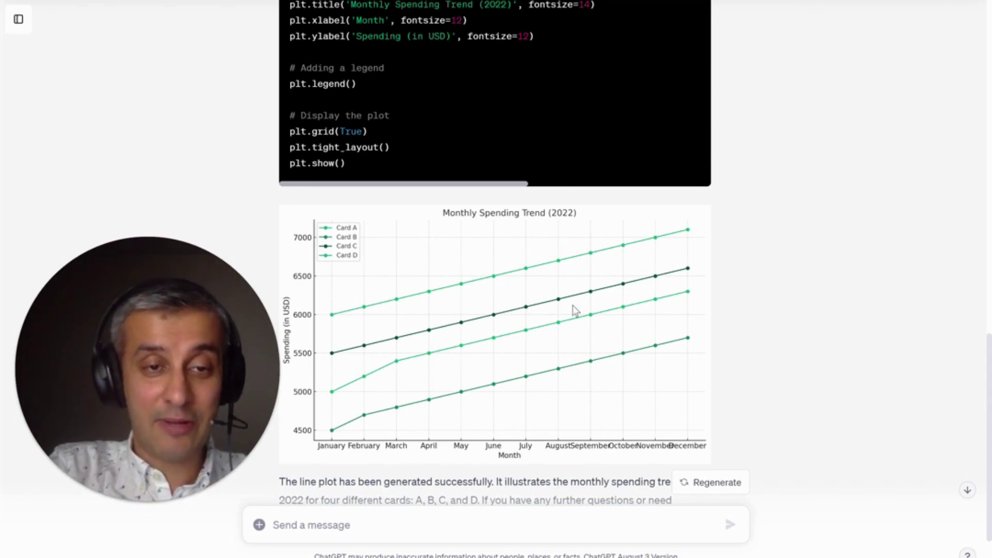
- Scroll back up to the 'run this Python code' prompt at the top of the chat
{"action": "scroll", "coordinate": [574, 310], "scroll_direction": "up", "scroll_amount": 15}
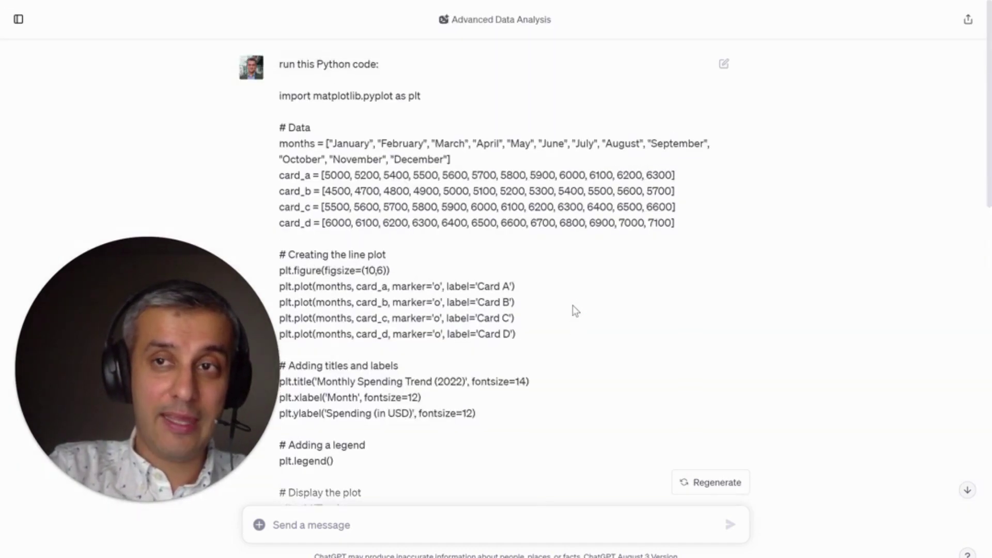